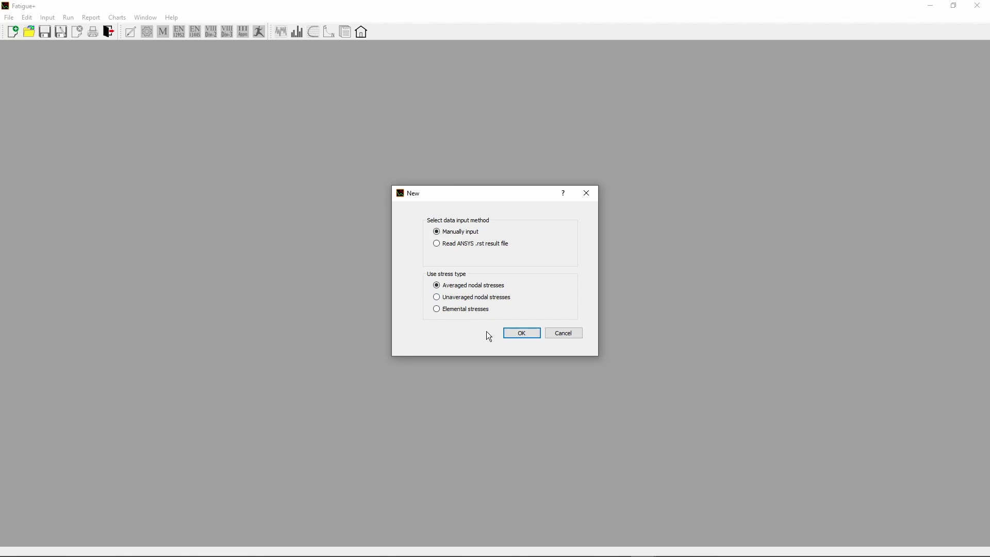
# Confirm the New dialog with Manually input and Averaged nodal stresses selected.
pyautogui.click(531, 336)
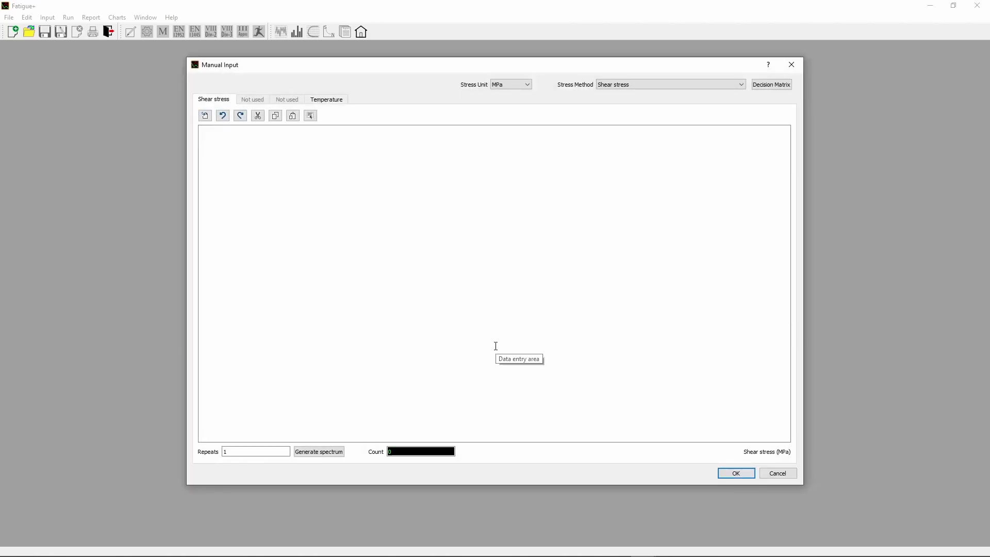
# Switch the Manual Input to ksi units and the Membrane + bending + shear stress method.
pyautogui.click(528, 84)
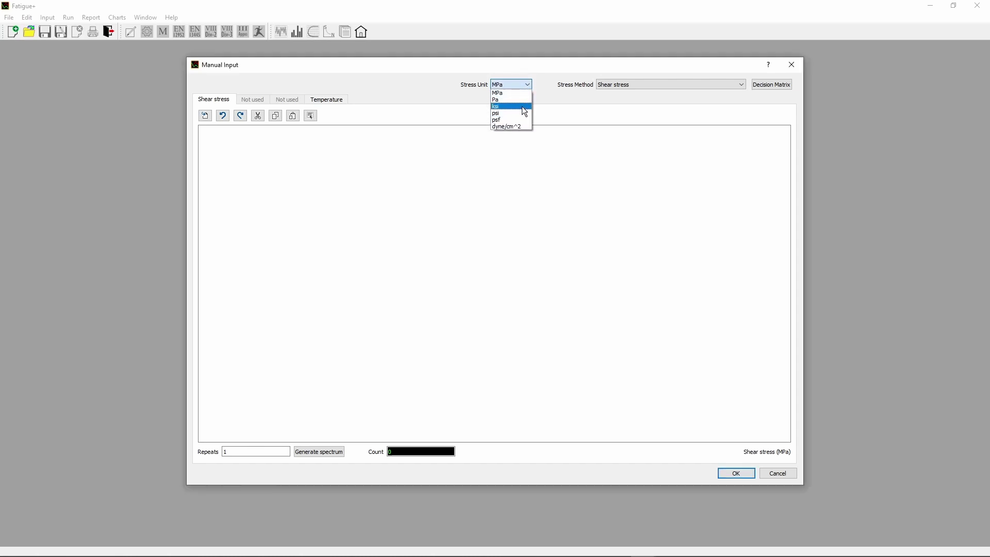
pyautogui.click(524, 107)
pyautogui.click(741, 85)
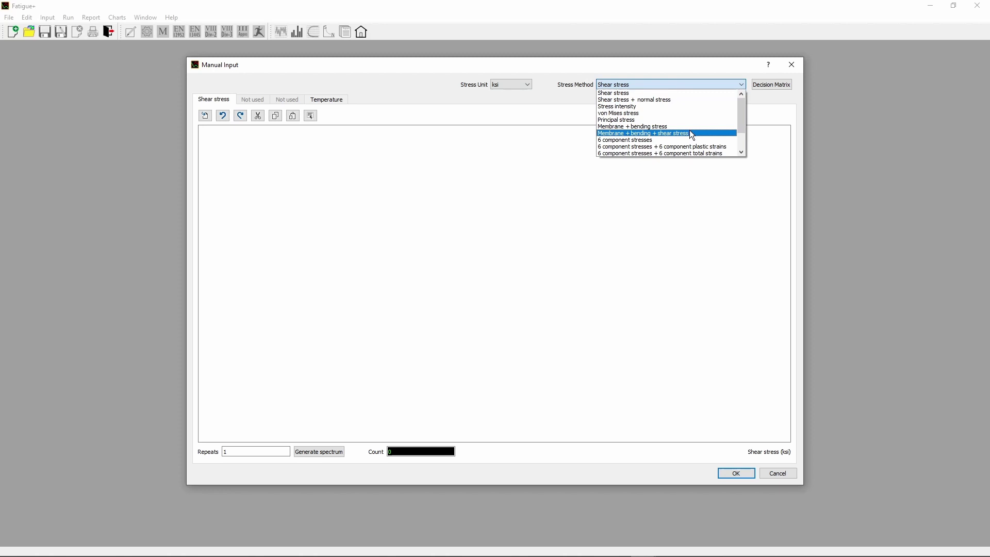
pyautogui.click(689, 133)
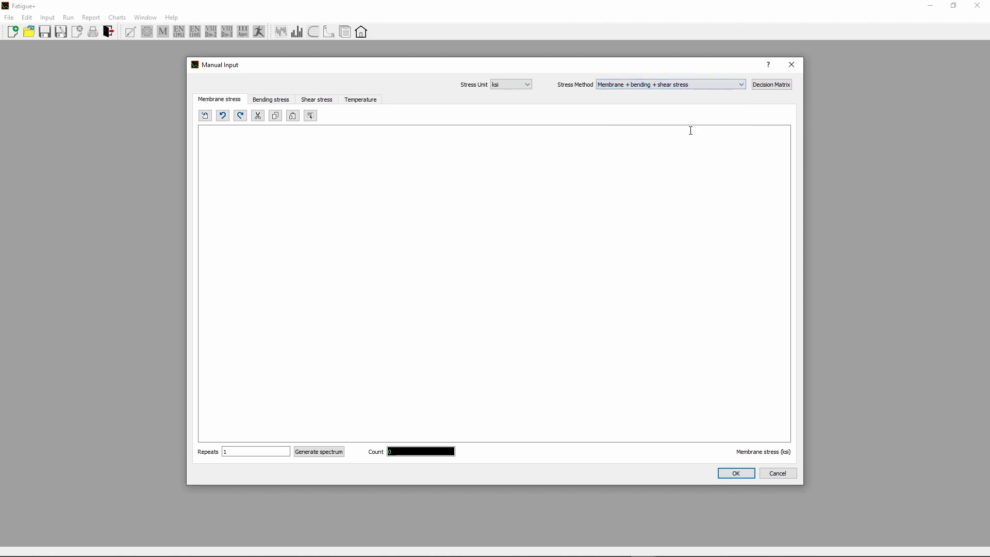
# View the Decision Matrix, briefly trying Membrane + bending before reselecting Membrane + bending + shear stress.
pyautogui.click(772, 85)
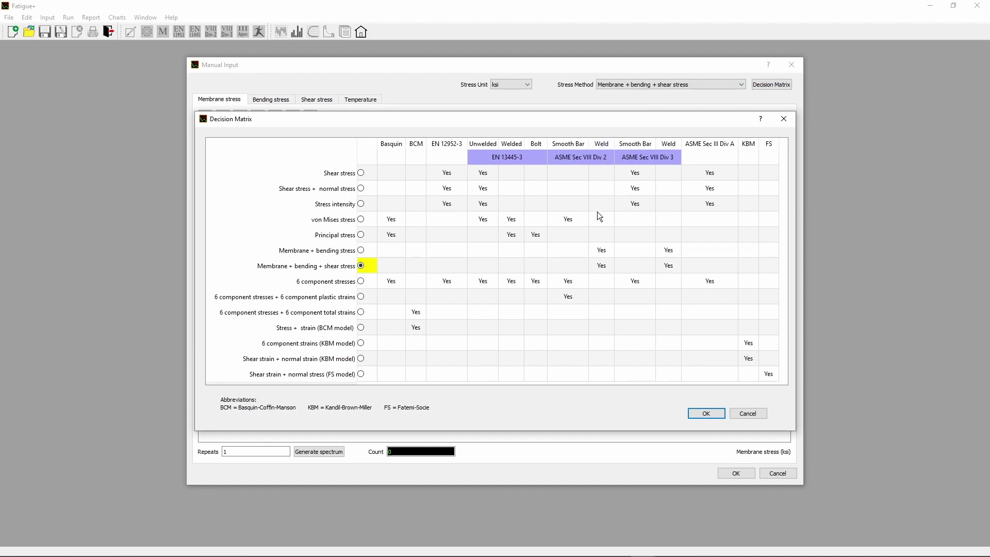
pyautogui.click(361, 250)
pyautogui.click(360, 265)
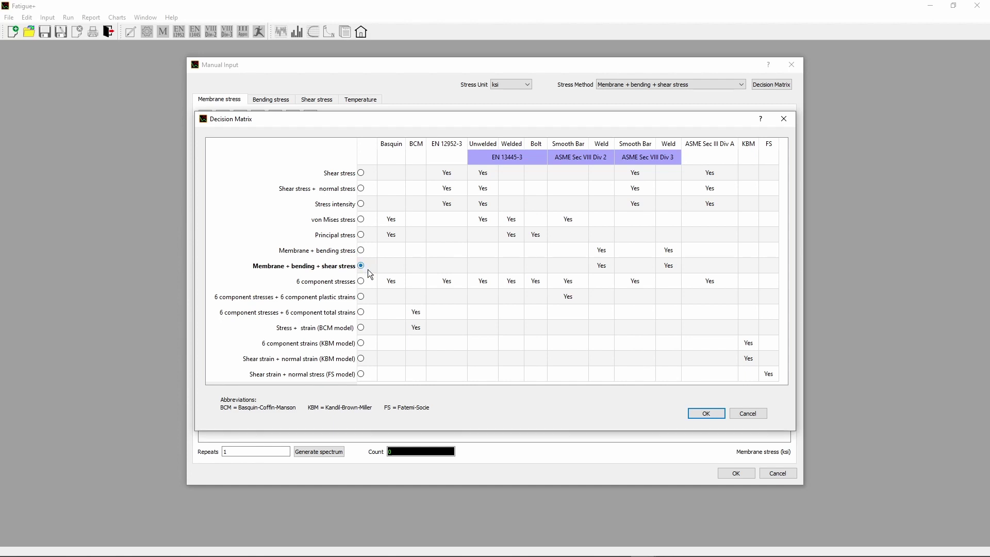
# Close the Decision Matrix and review the Bending, Shear and Temperature input pages.
pyautogui.click(706, 414)
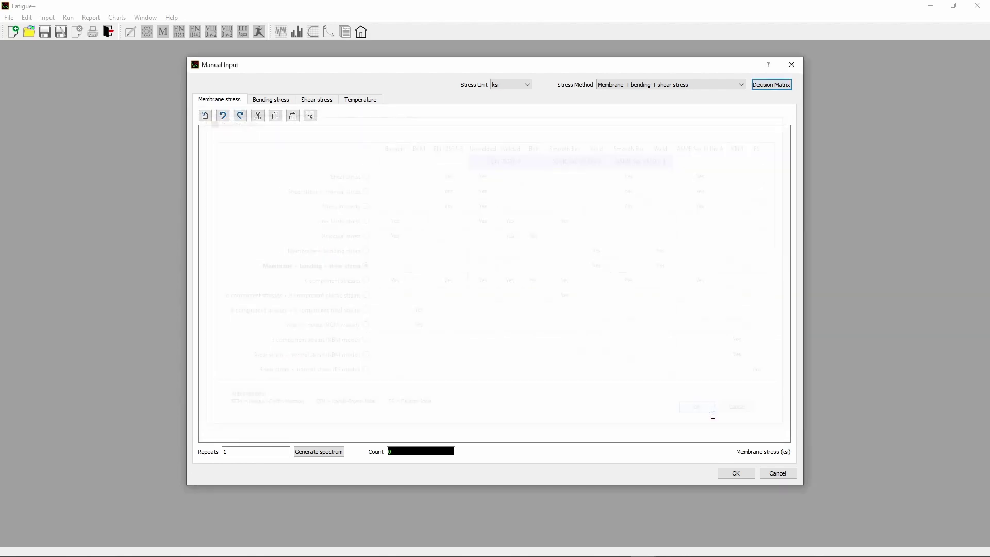
pyautogui.click(269, 101)
pyautogui.click(317, 100)
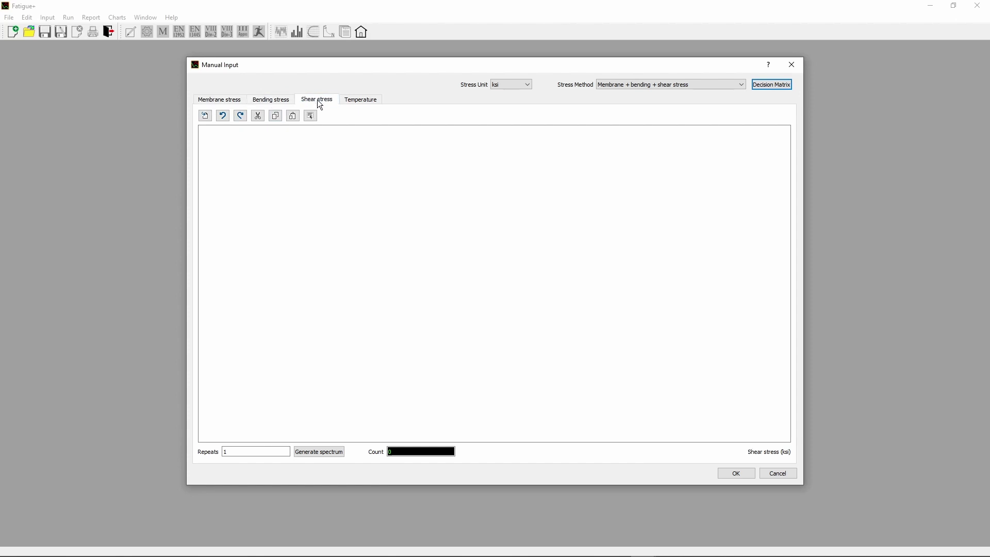
pyautogui.click(364, 101)
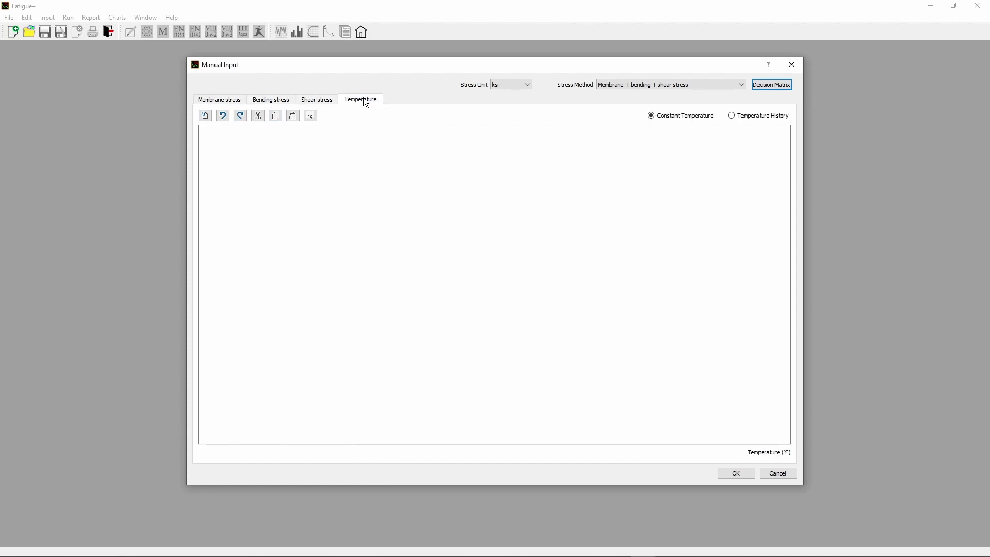
pyautogui.click(221, 100)
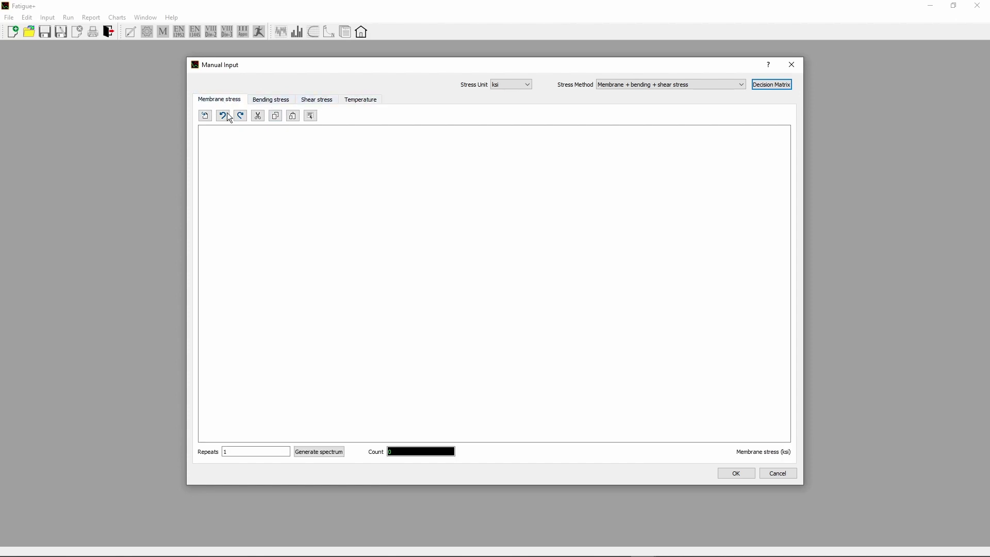
# Enter a membrane stress of 23.95 ksi and a bending stress of 18.65 ksi.
pyautogui.click(266, 155)
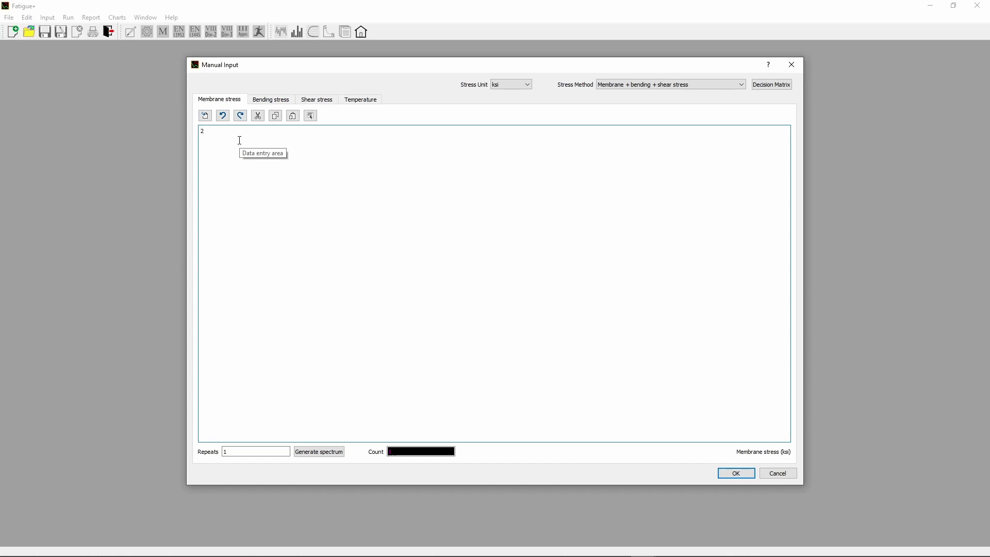
pyautogui.write('23.95')
pyautogui.click(264, 99)
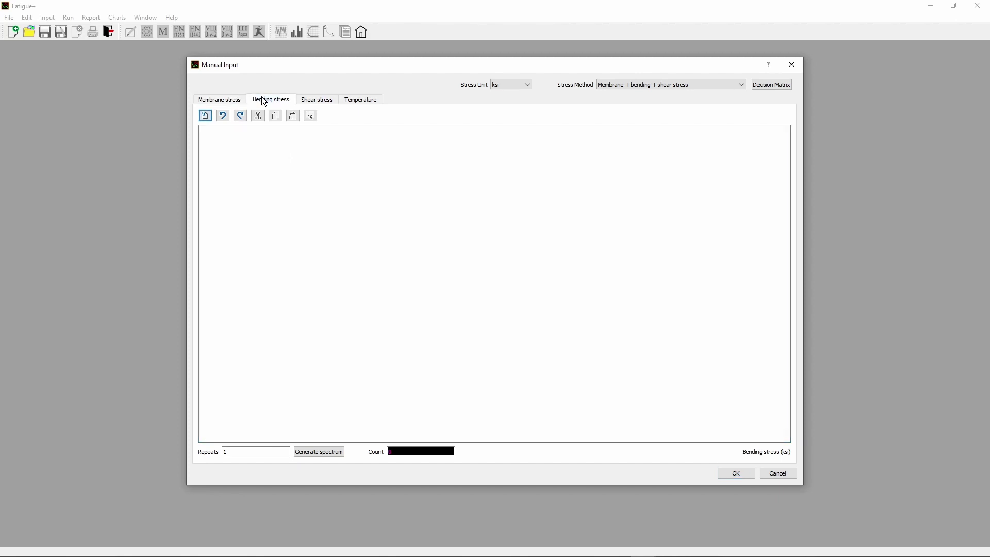
pyautogui.click(262, 136)
pyautogui.write('1')
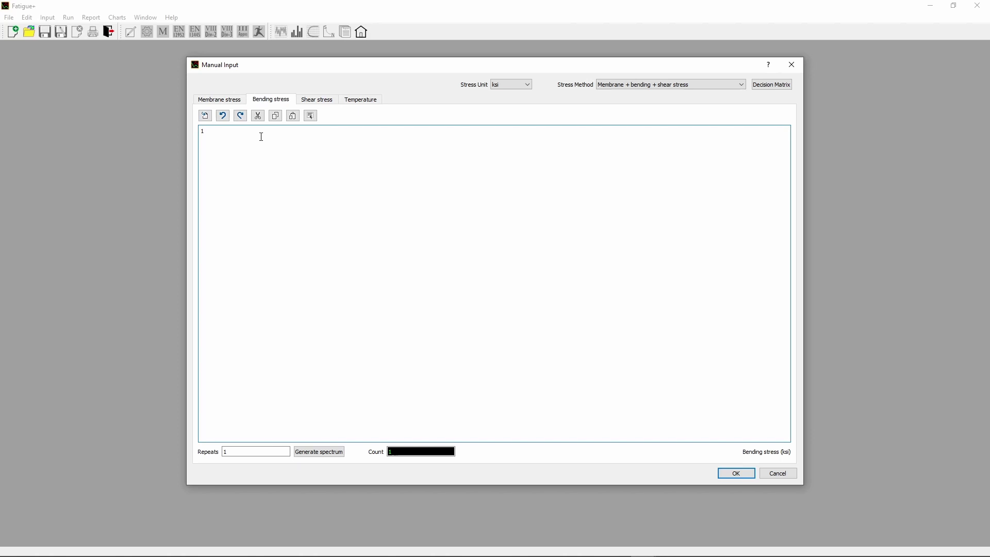
pyautogui.write('8.65')
# Enter the shear stress values and a constant temperature of 640.4 °F.
pyautogui.click(318, 101)
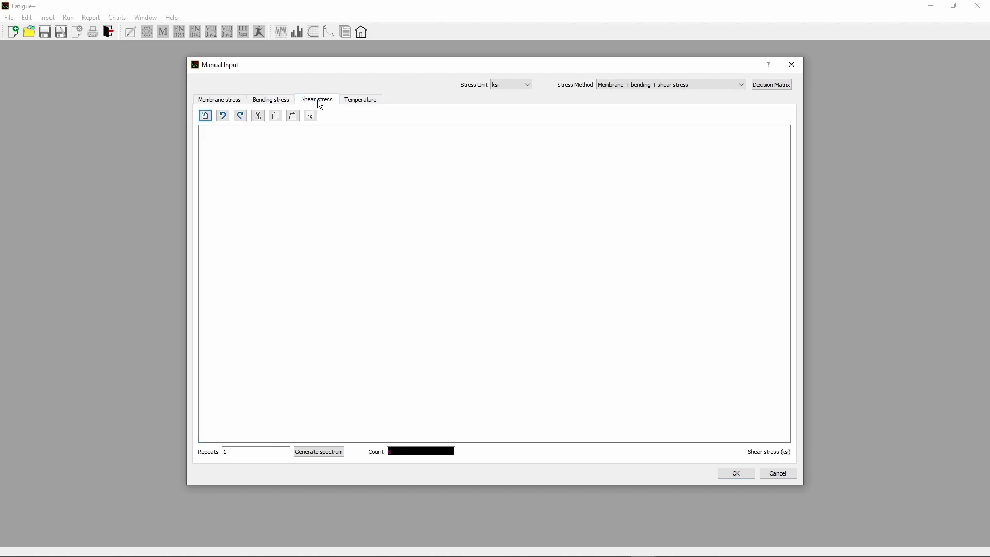
pyautogui.click(303, 143)
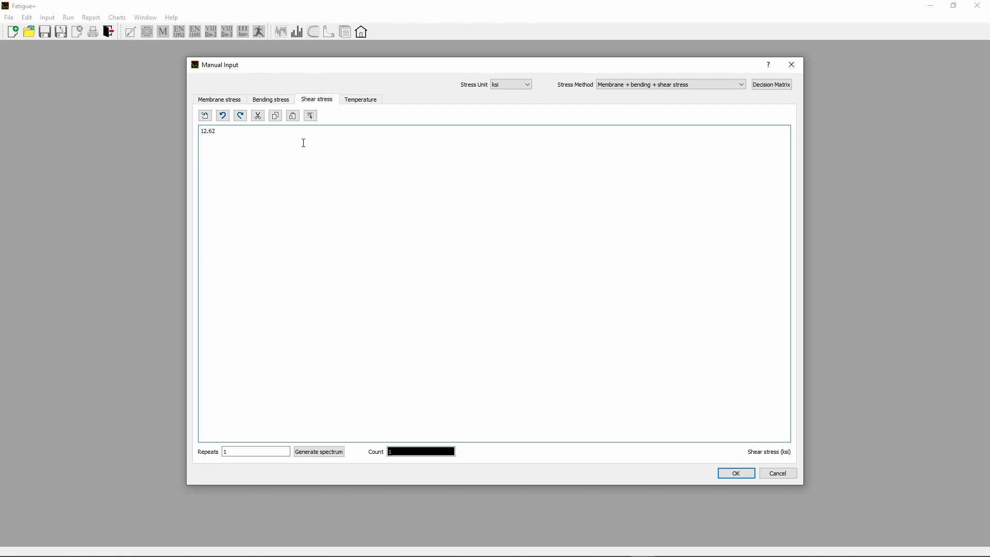
pyautogui.click(355, 102)
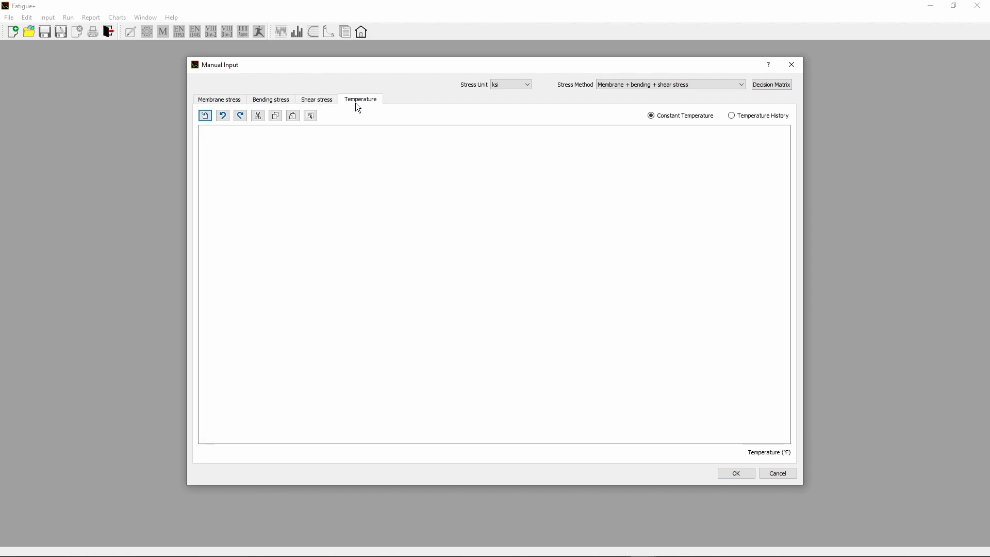
pyautogui.click(317, 143)
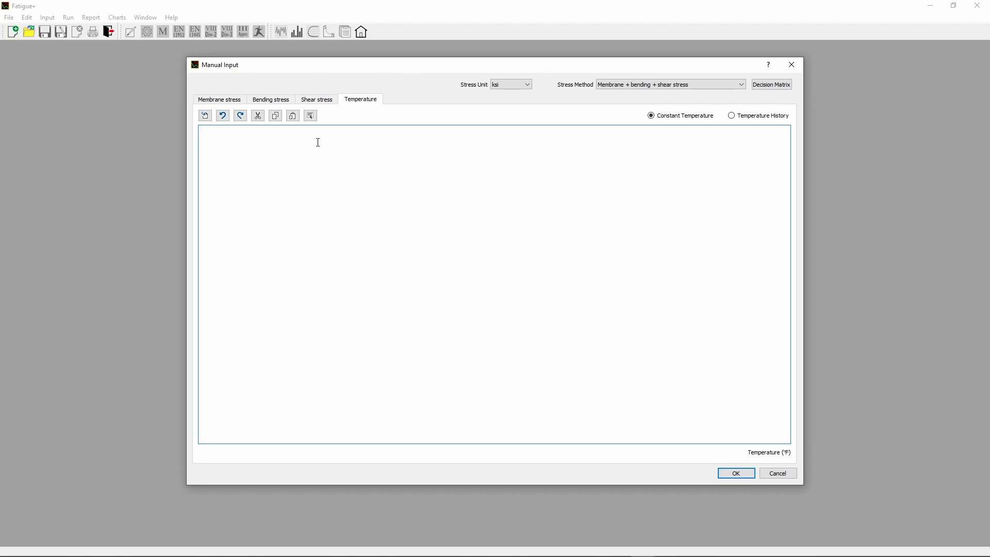
pyautogui.write('640.4')
# Plot the stress history with time in steps, checking the Membrane, Bending and Shear Stress curves.
pyautogui.click(737, 474)
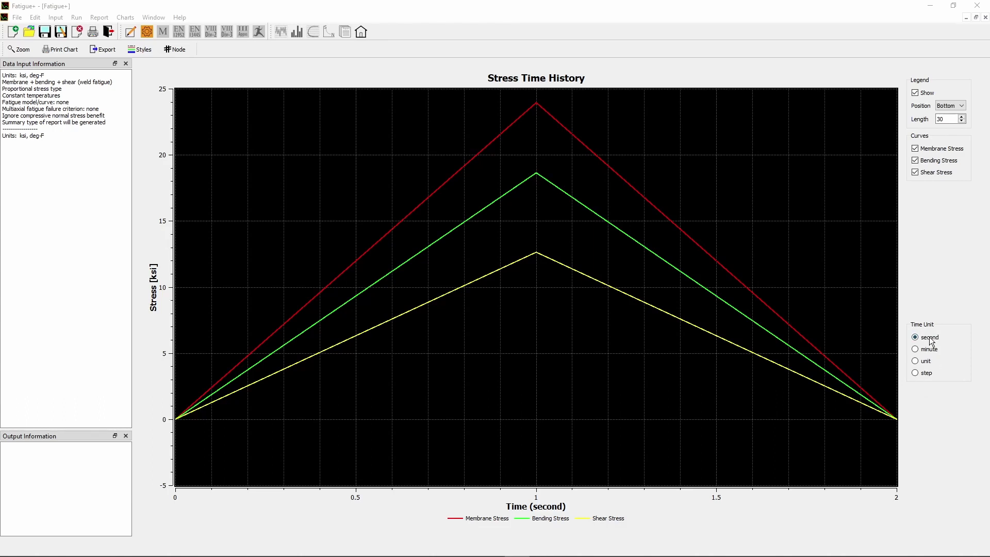
pyautogui.click(916, 372)
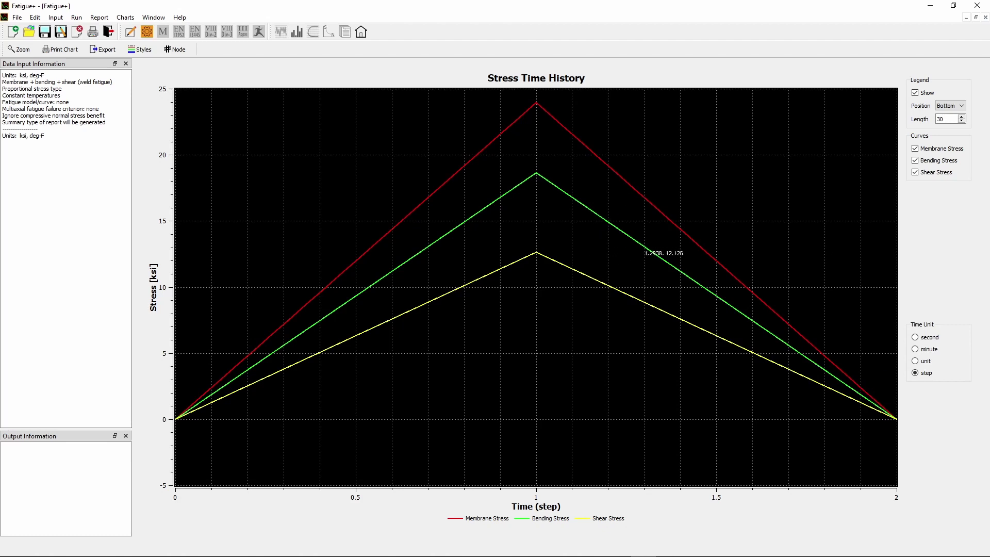
pyautogui.click(916, 149)
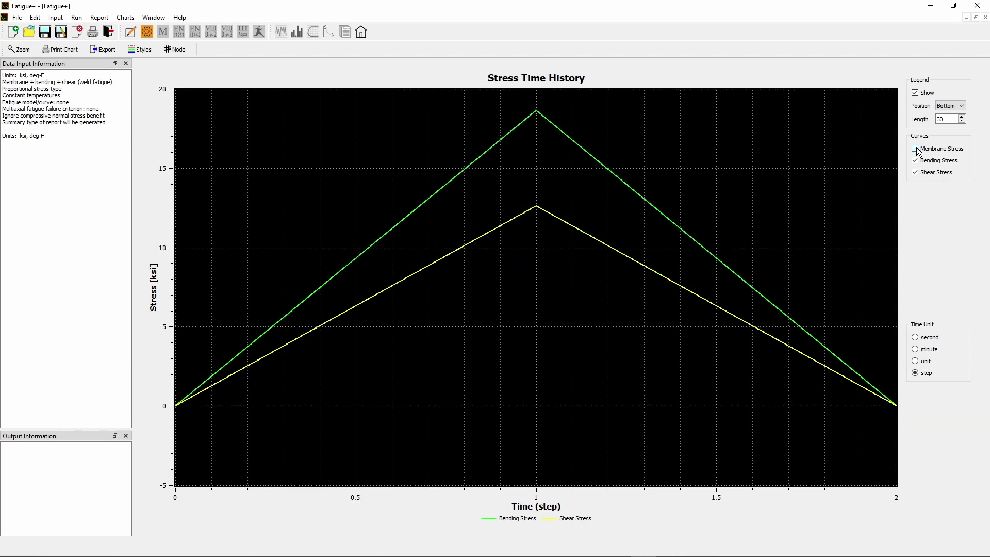
pyautogui.click(916, 149)
pyautogui.click(915, 161)
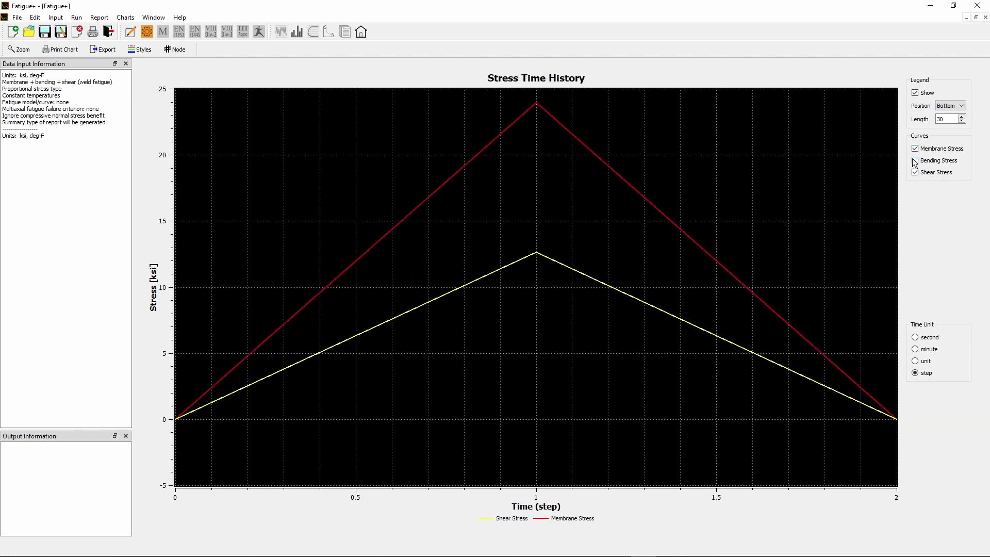
pyautogui.click(915, 161)
pyautogui.click(916, 173)
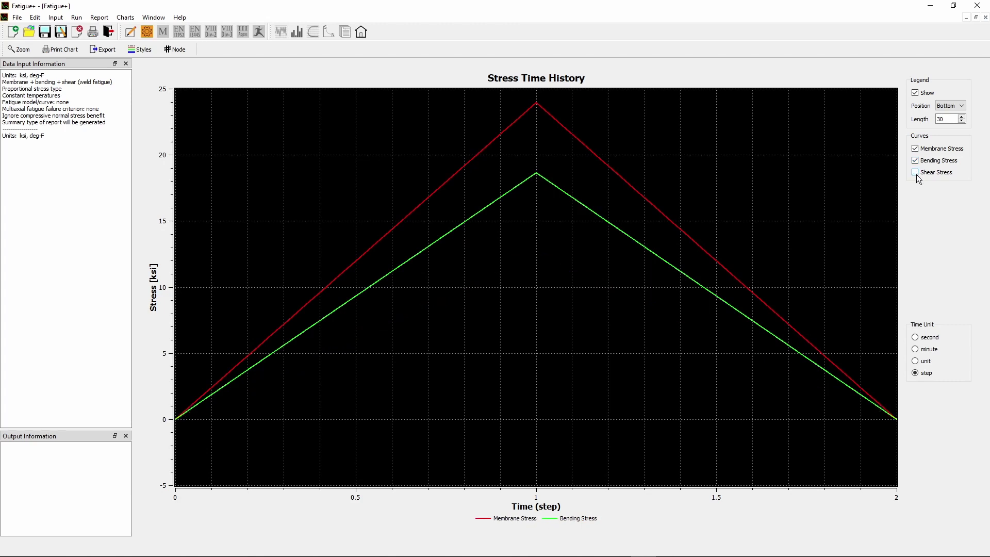
pyautogui.click(917, 174)
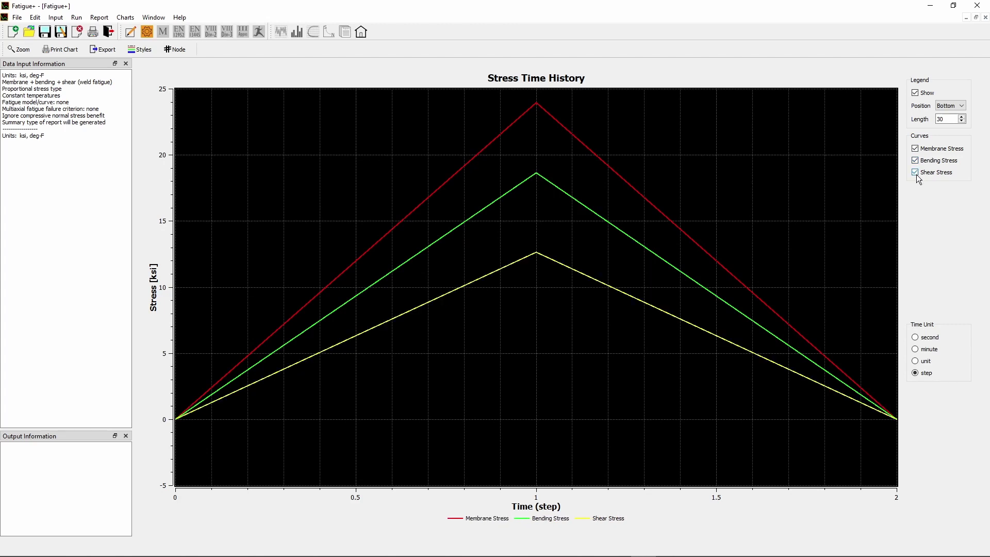
pyautogui.click(148, 32)
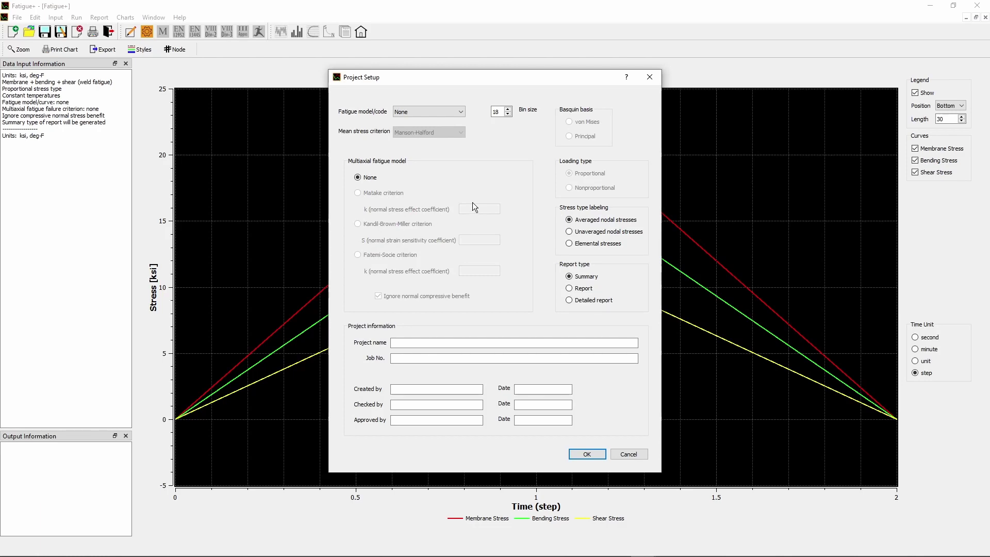
# Choose ASME Sec VIII Div 2 as the fatigue model/code in Project Setup.
pyautogui.click(460, 113)
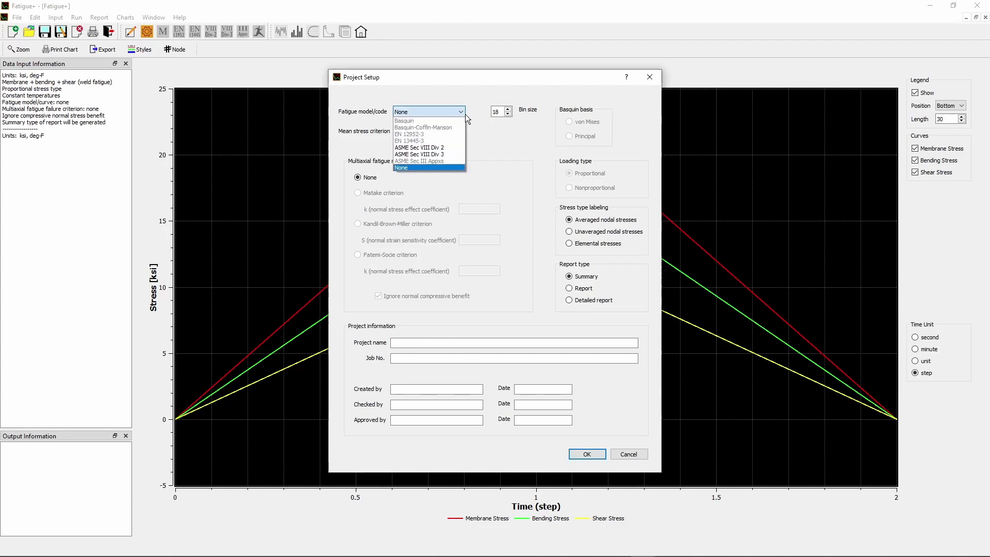
pyautogui.click(438, 147)
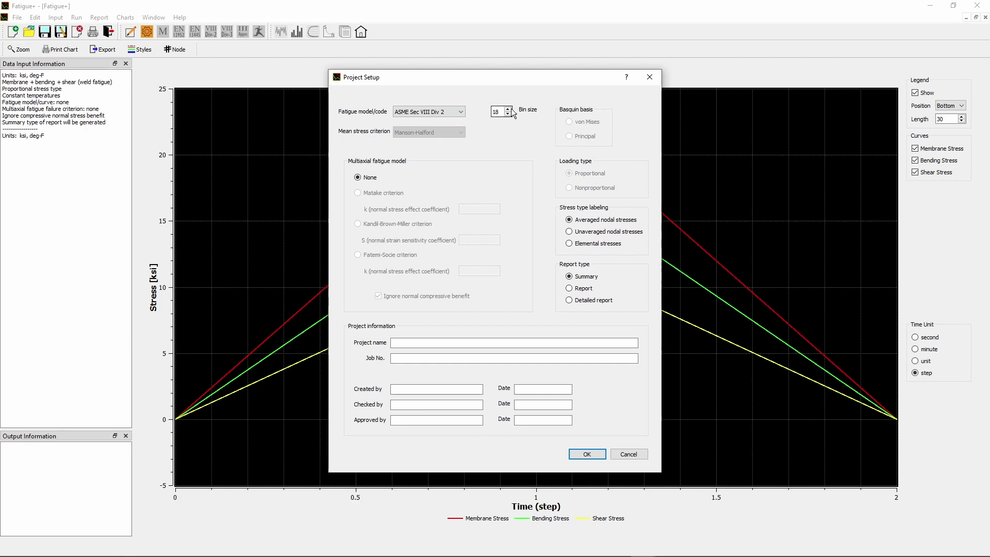
# Keep bin size 18 and the Summary report type, then apply the project setup.
pyautogui.scroll(6, 511, 108)
pyautogui.scroll(-9, 509, 114)
pyautogui.scroll(4, 509, 110)
pyautogui.click(569, 301)
pyautogui.click(569, 277)
pyautogui.click(586, 453)
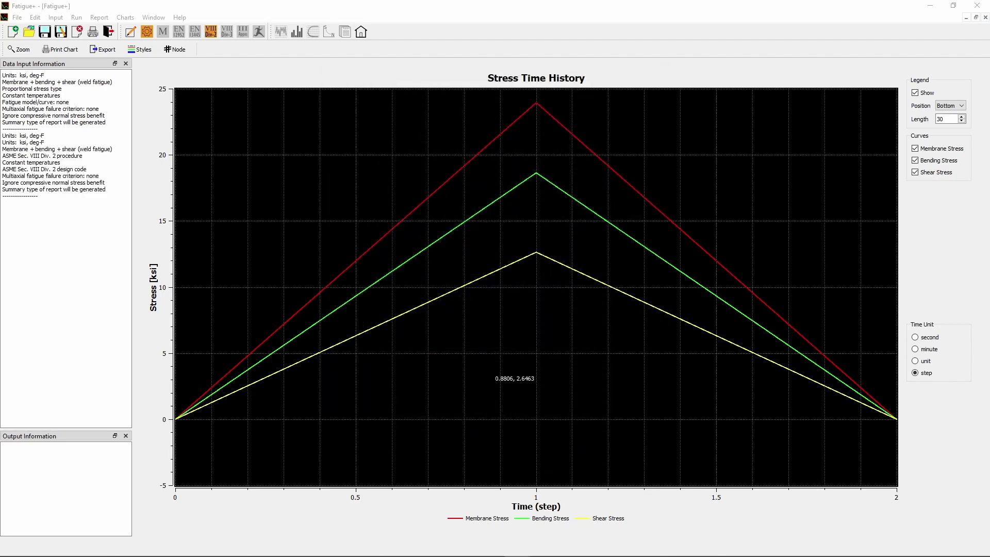
# Select SA-516 Grade 70 plate as the material in the ASME Sec VIII Div 2 data input.
pyautogui.click(212, 32)
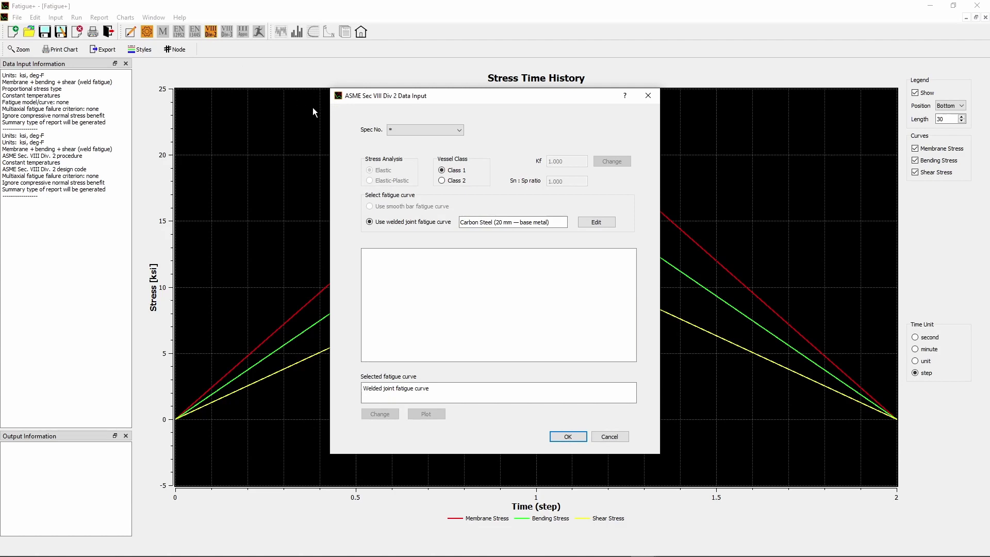
pyautogui.click(460, 131)
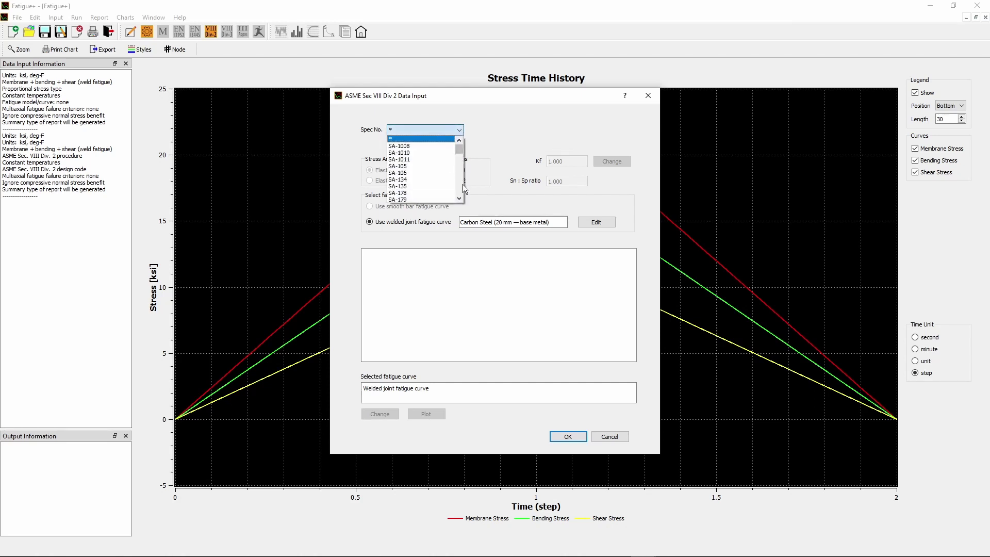
pyautogui.scroll(-15, 462, 184)
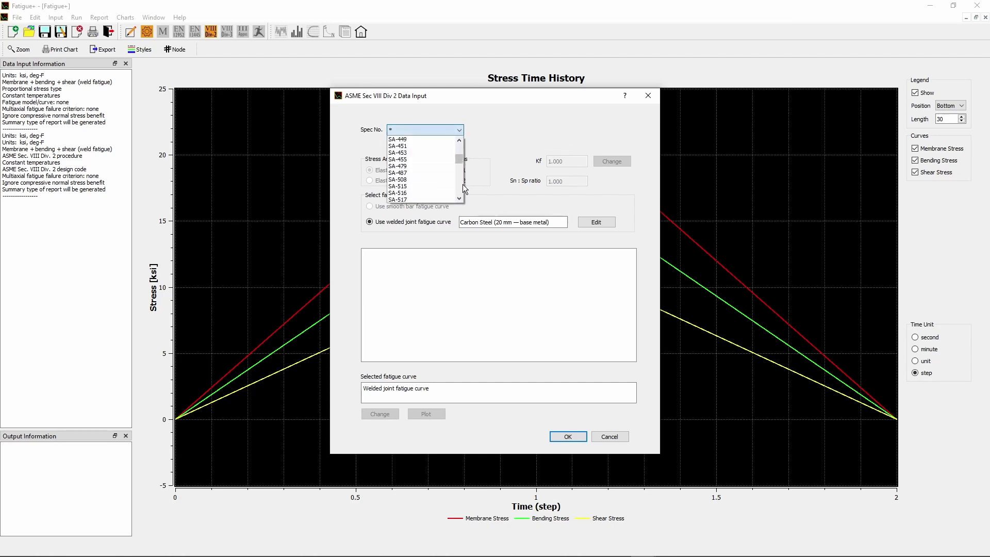
pyautogui.click(421, 194)
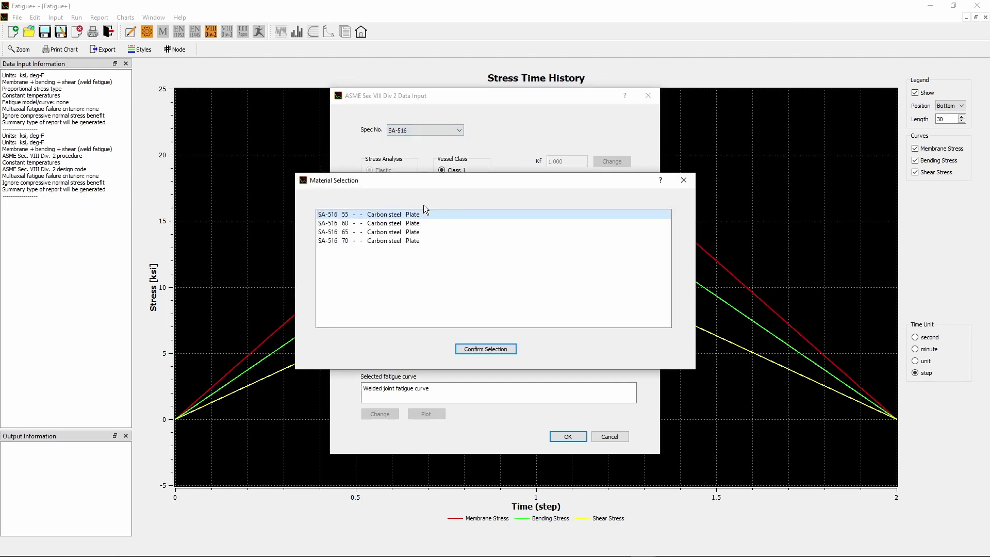
pyautogui.click(374, 243)
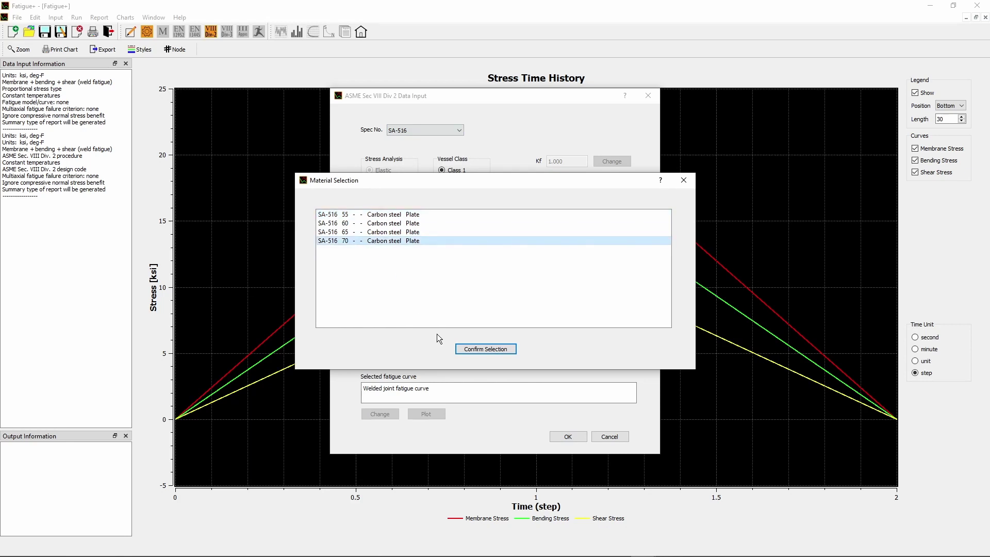
pyautogui.click(492, 349)
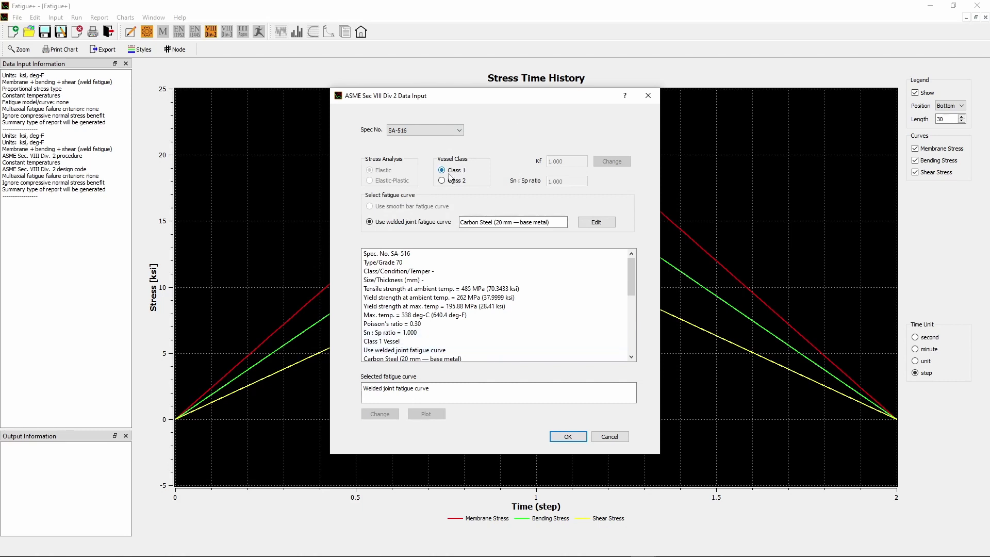
pyautogui.moveTo(444, 174)
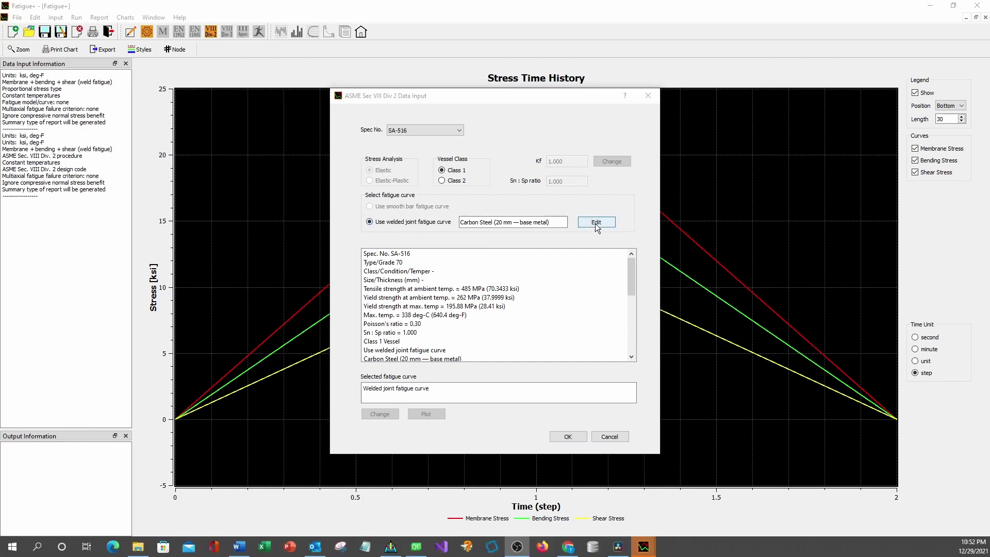
# Use the Carbon Steel (20 mm — weld metal) curve with a 3 in wall thickness.
pyautogui.click(595, 222)
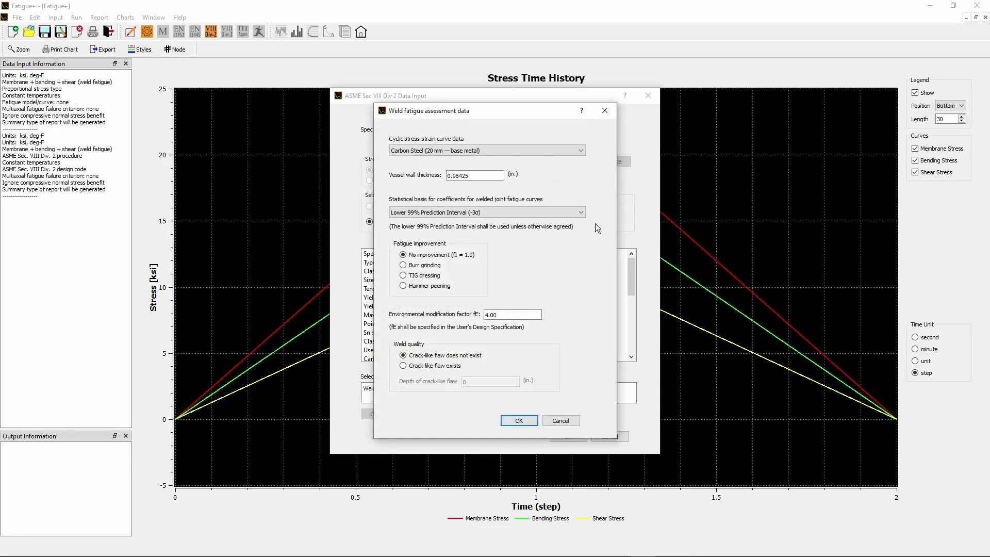
pyautogui.click(581, 151)
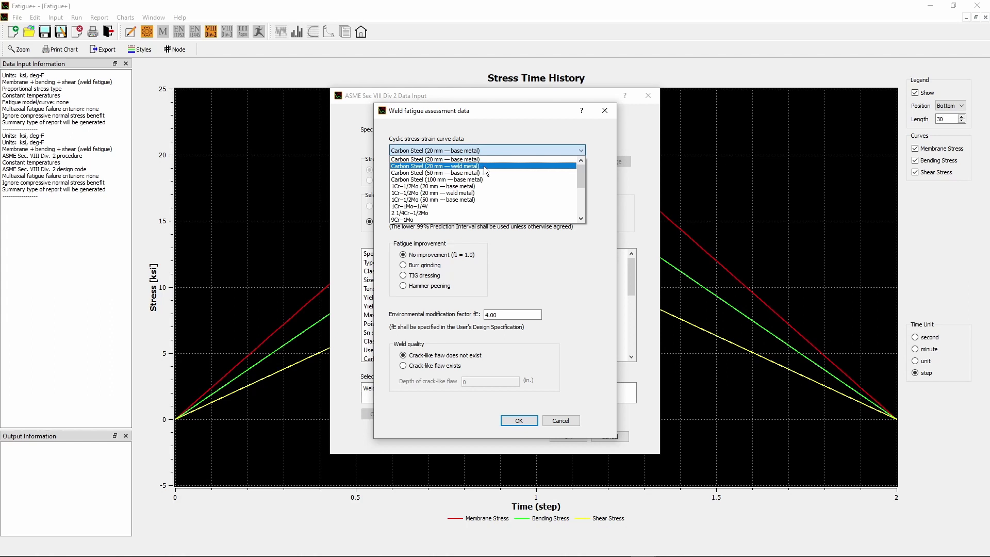
pyautogui.click(484, 166)
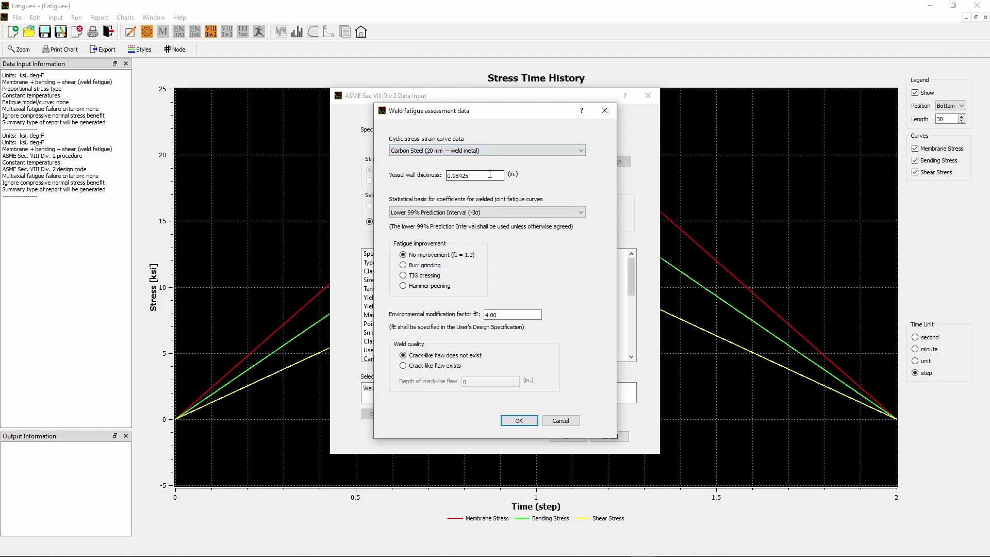
pyautogui.doubleClick(472, 178)
pyautogui.write('3')
# Keep the Lower 99% Prediction Interval basis and accept the weld fatigue assessment settings.
pyautogui.click(581, 213)
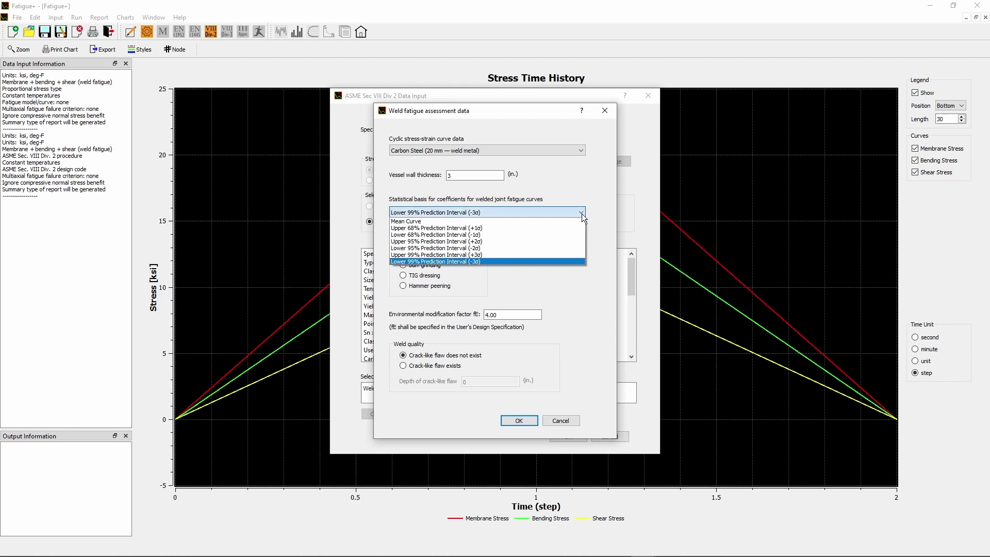
pyautogui.click(481, 261)
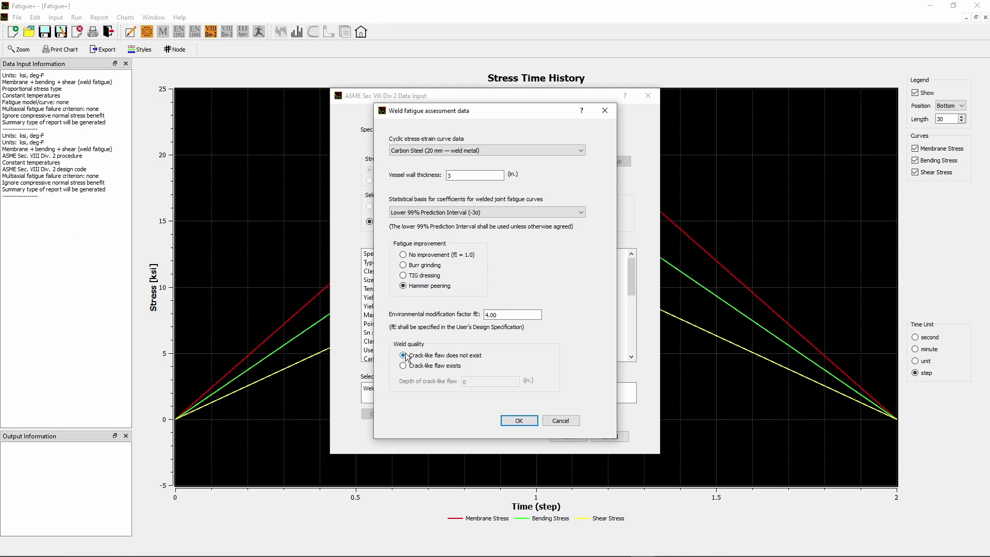
pyautogui.click(518, 420)
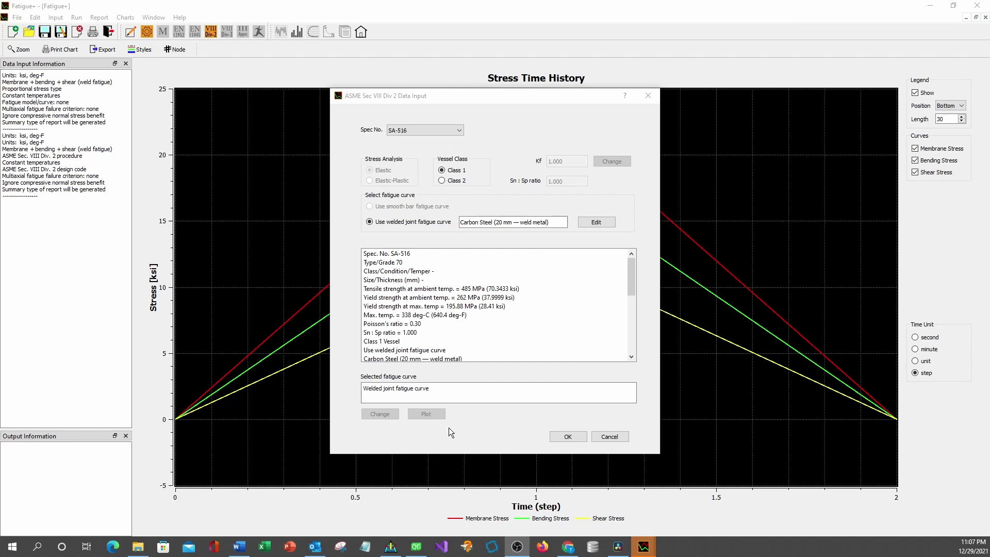
# Accept the ASME material data and run the analysis, giving damage ratio 0.000503008 and life 2e+03.
pyautogui.click(564, 437)
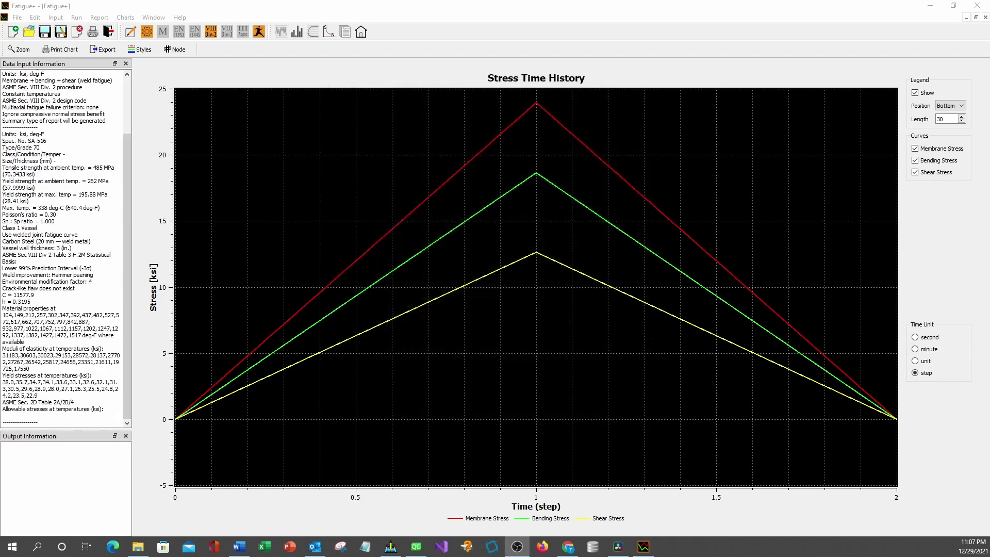
pyautogui.click(260, 32)
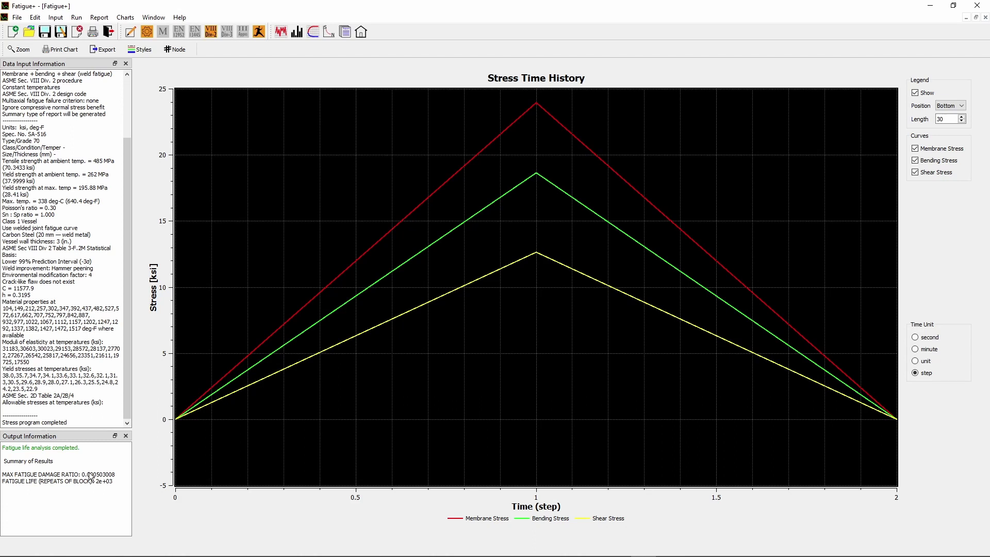
# Open the FPdb.pdf report and scroll to page 2 showing damage 5.030E-04 and life 1.988E+03.
pyautogui.click(343, 33)
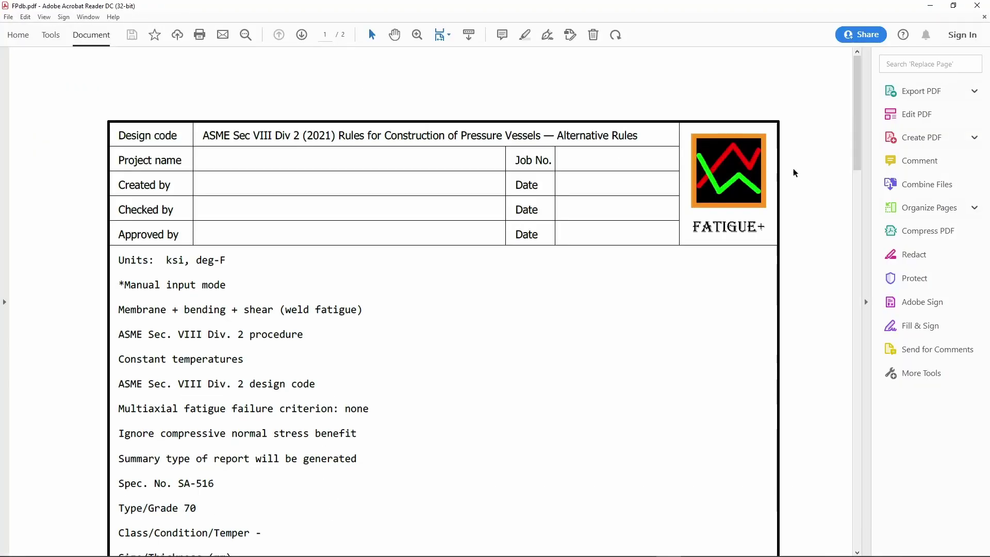
pyautogui.moveTo(859, 129); pyautogui.dragTo(856, 487)
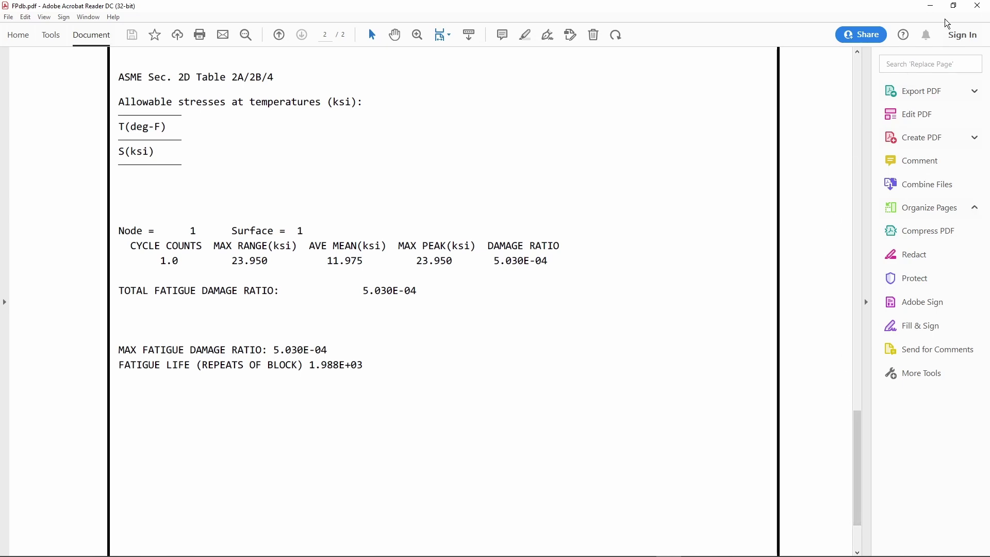
# Close Acrobat Reader to return to the Fatigue+ Stress Time History chart.
pyautogui.click(980, 6)
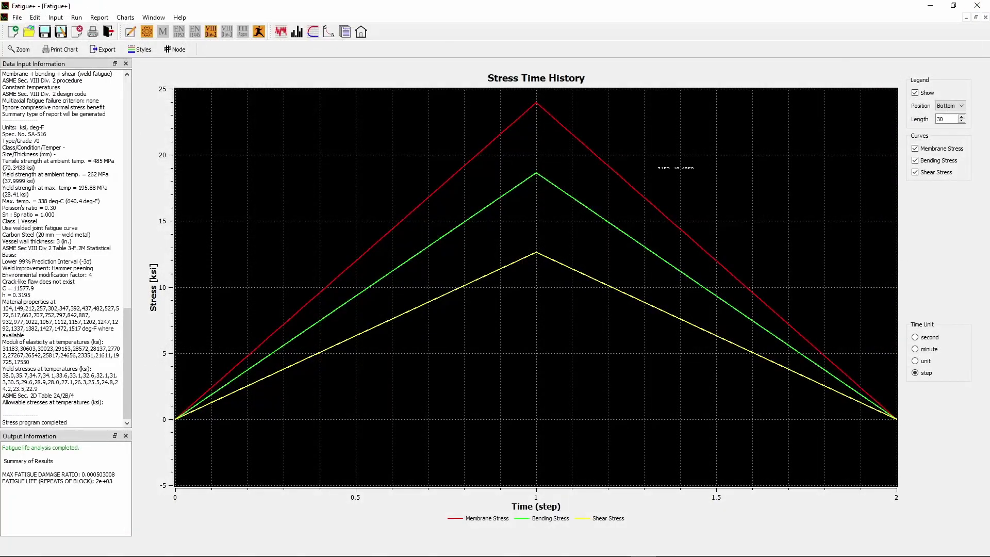